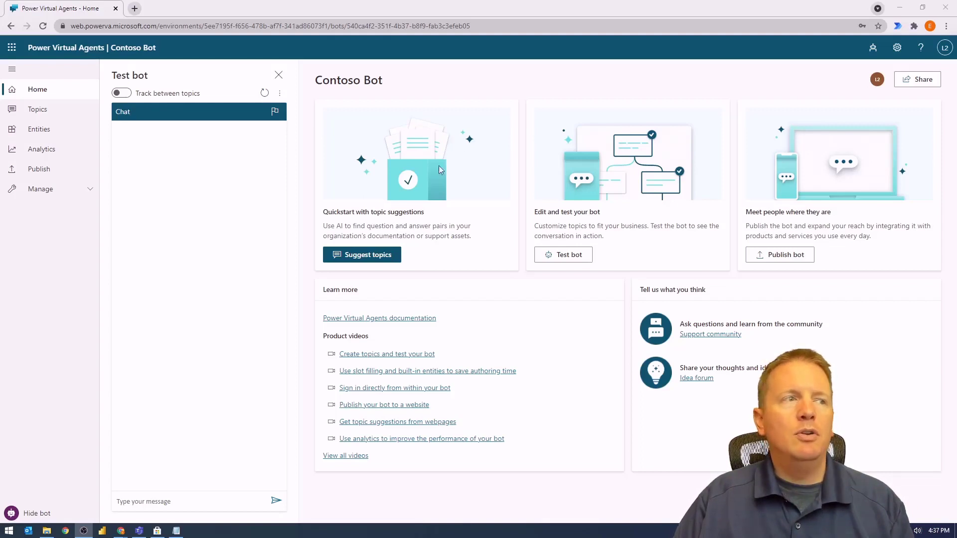
# Go to Contoso Bot's Topics page and open Suggest topics with the online-content link field focused.
pyautogui.click(64, 114)
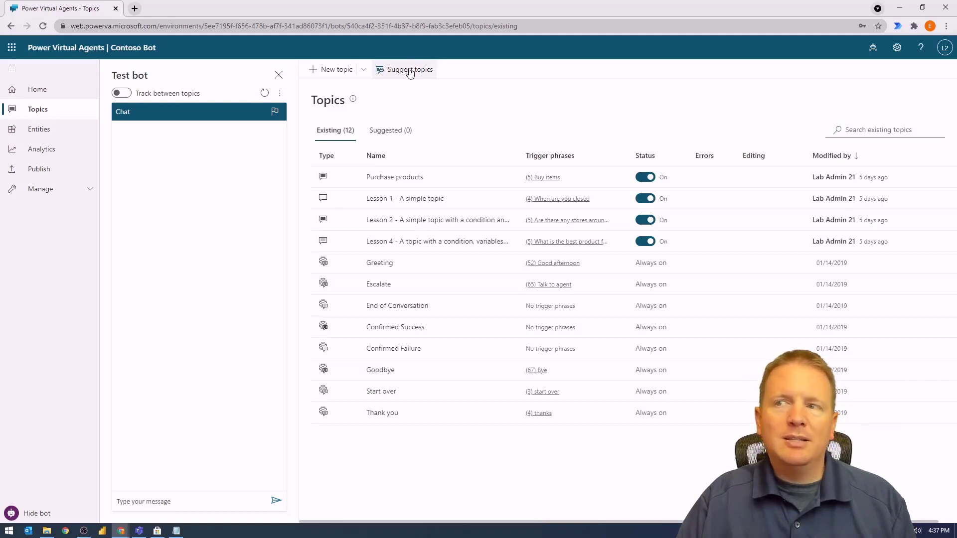
pyautogui.click(409, 72)
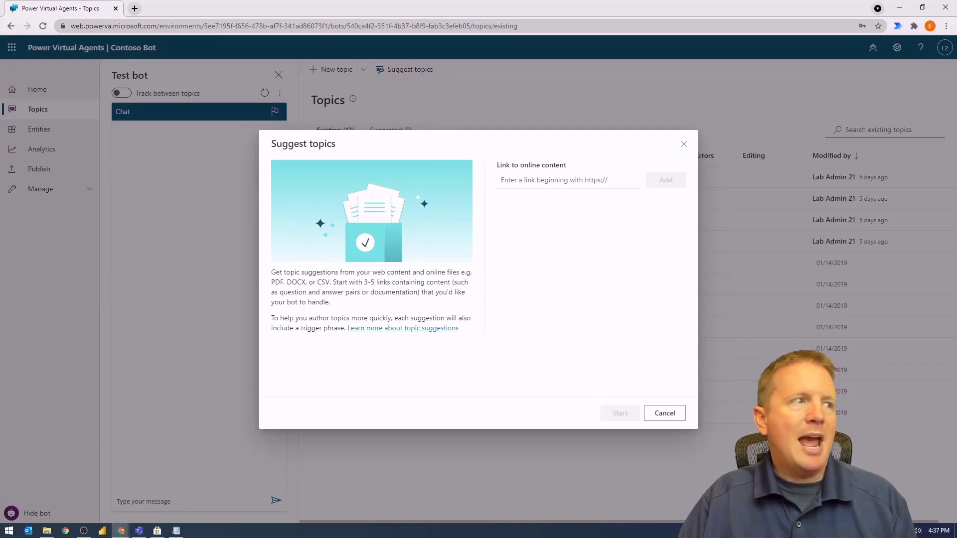
pyautogui.hotkey('alt', 'Tab')
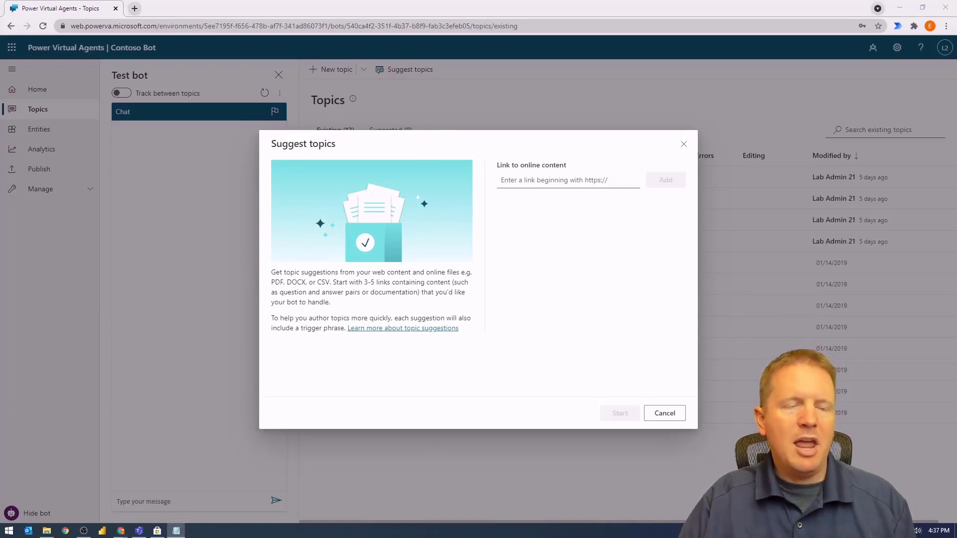
pyautogui.click(519, 180)
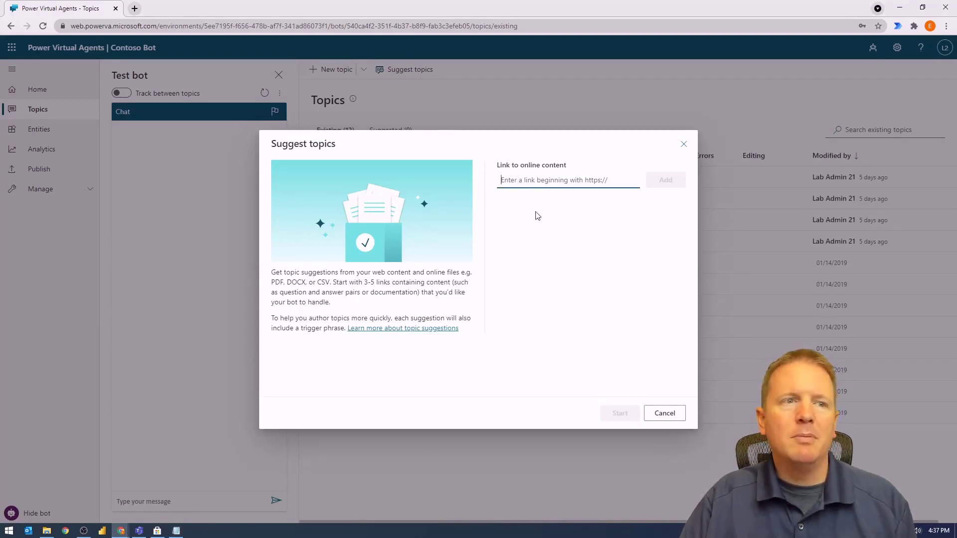
pyautogui.click(134, 8)
pyautogui.write('https://www.microsoft.com/en-us/software-download/faq')
pyautogui.press('Return')
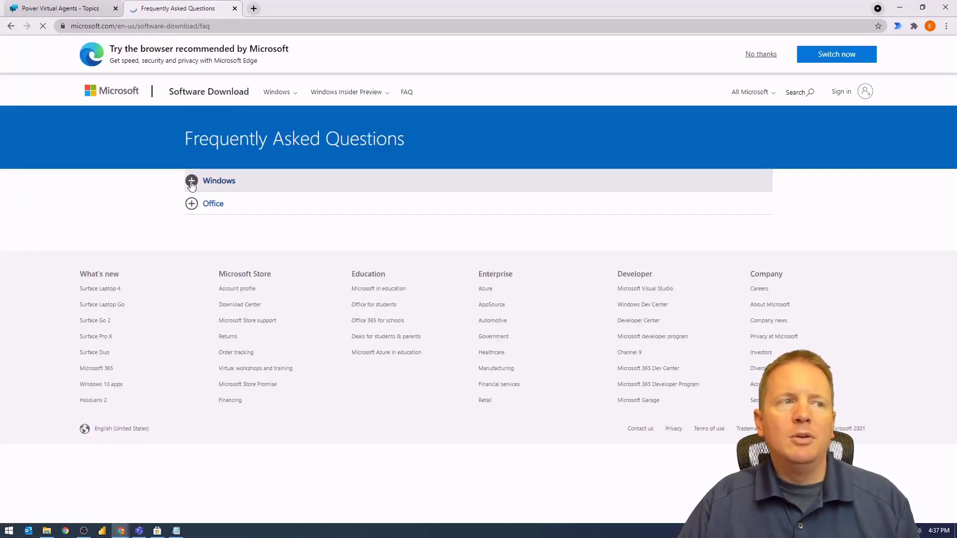
pyautogui.click(189, 181)
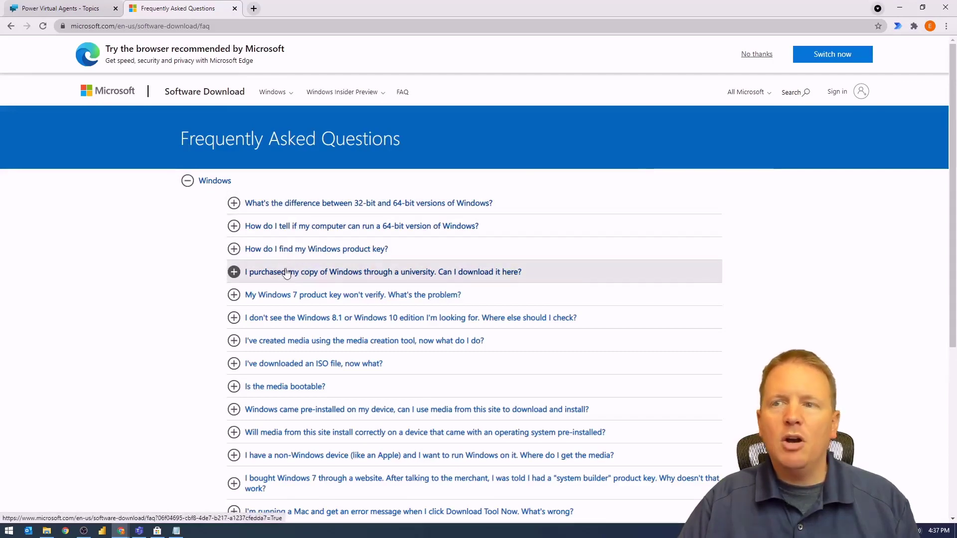
pyautogui.click(198, 181)
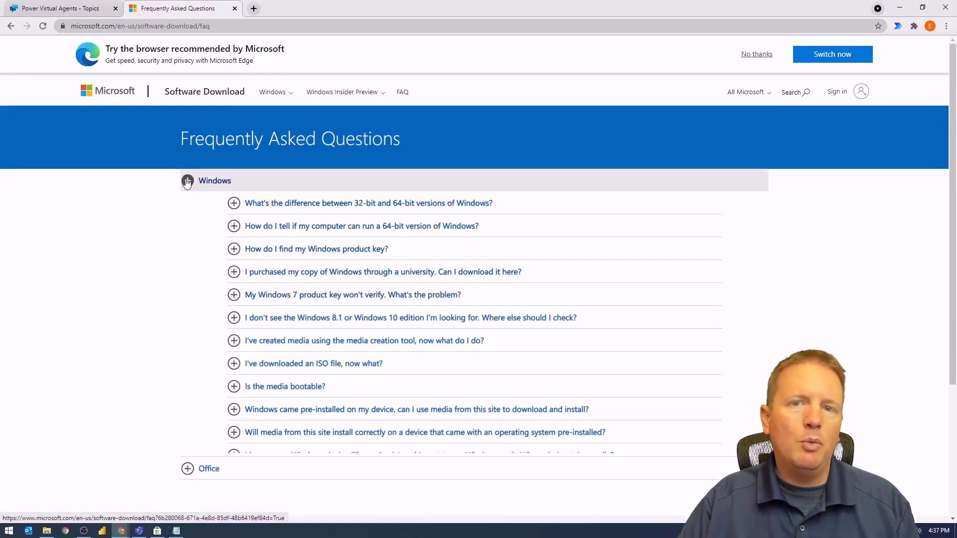
pyautogui.click(209, 203)
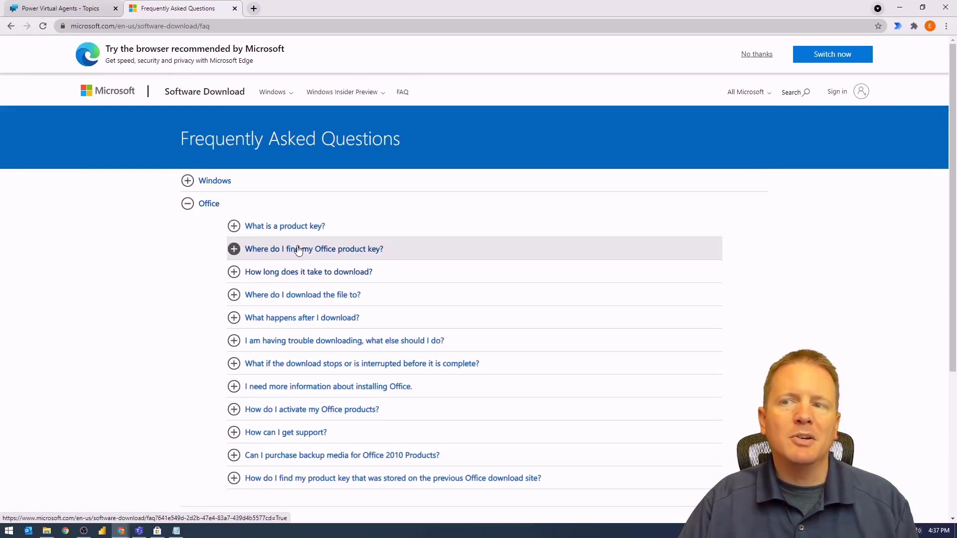
pyautogui.click(243, 231)
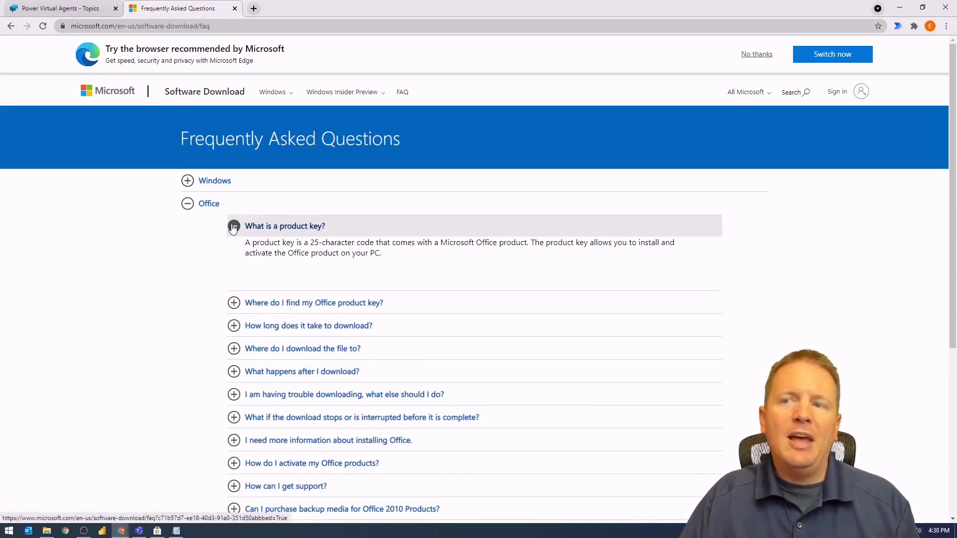
pyautogui.click(235, 228)
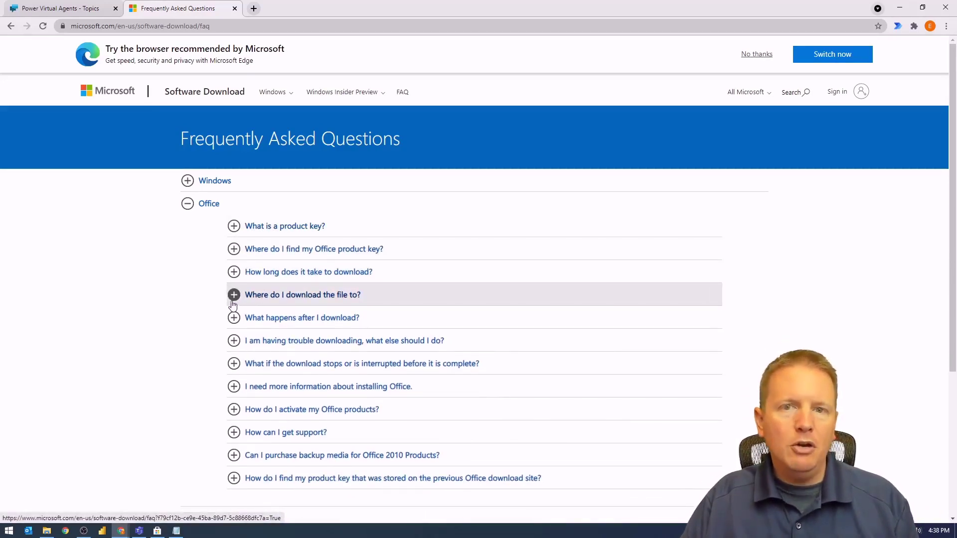
pyautogui.middleClick(166, 11)
pyautogui.click(529, 182)
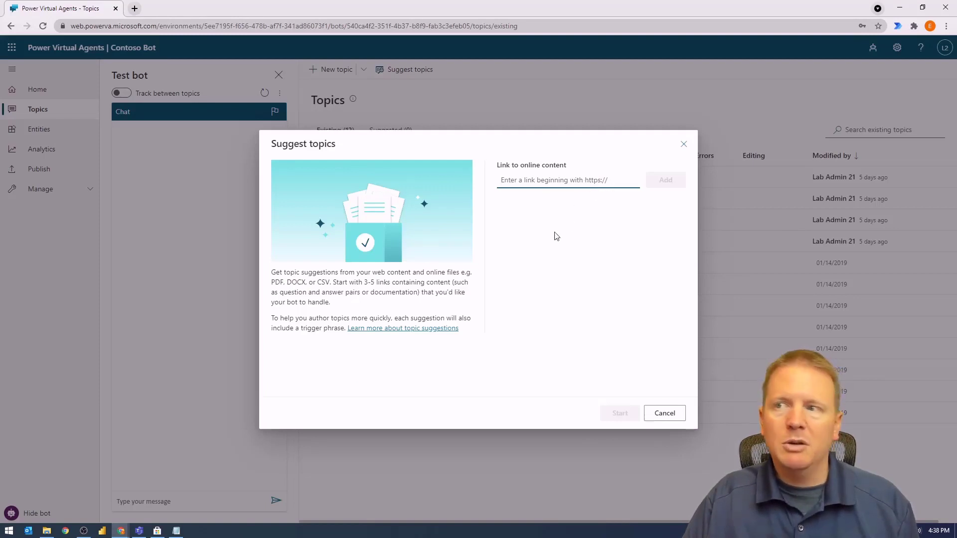
# Add the pasted Microsoft software-download FAQ URL as a source and generate suggestions, yielding 26 topics.
pyautogui.hotkey('ctrl', 'v')
pyautogui.moveTo(573, 180); pyautogui.dragTo(459, 180)
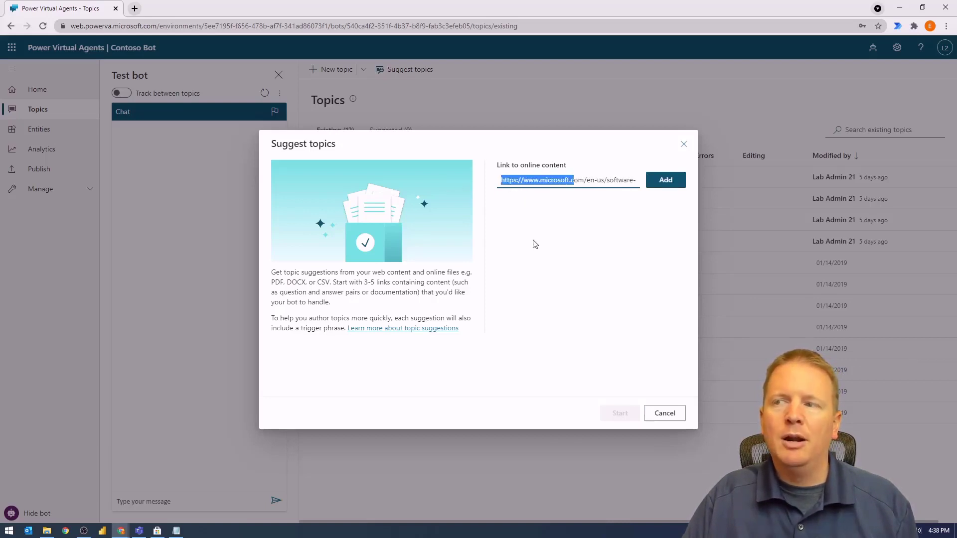
pyautogui.click(666, 184)
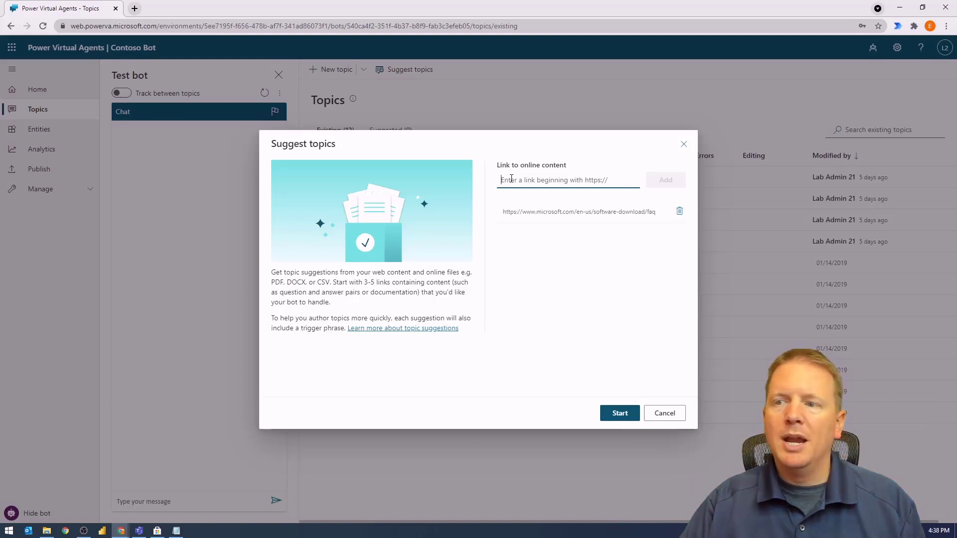
pyautogui.click(620, 414)
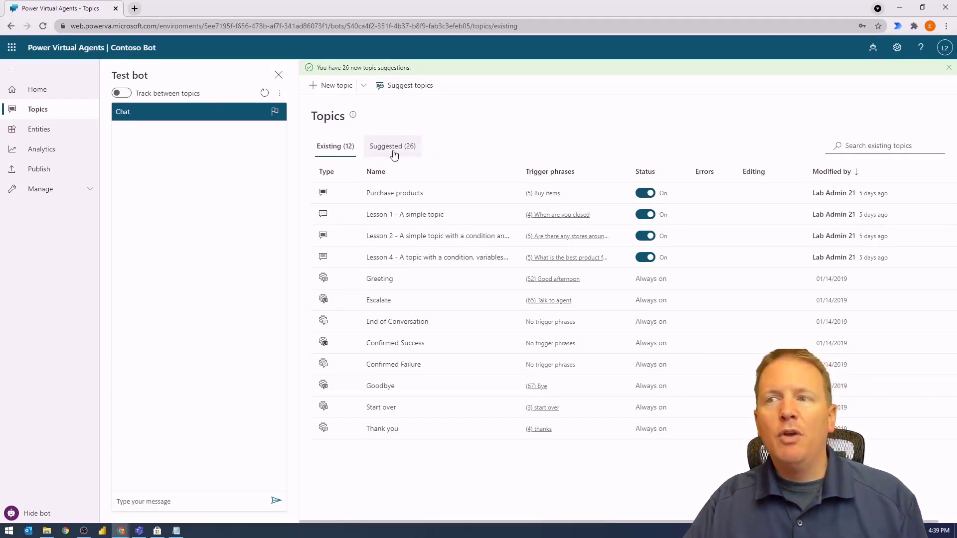
pyautogui.click(387, 152)
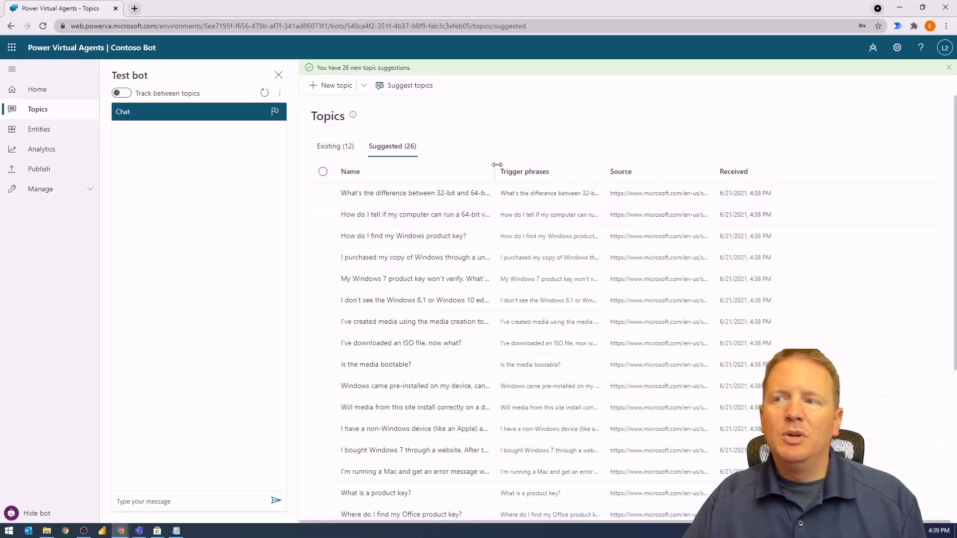
pyautogui.moveTo(496, 171); pyautogui.dragTo(630, 180)
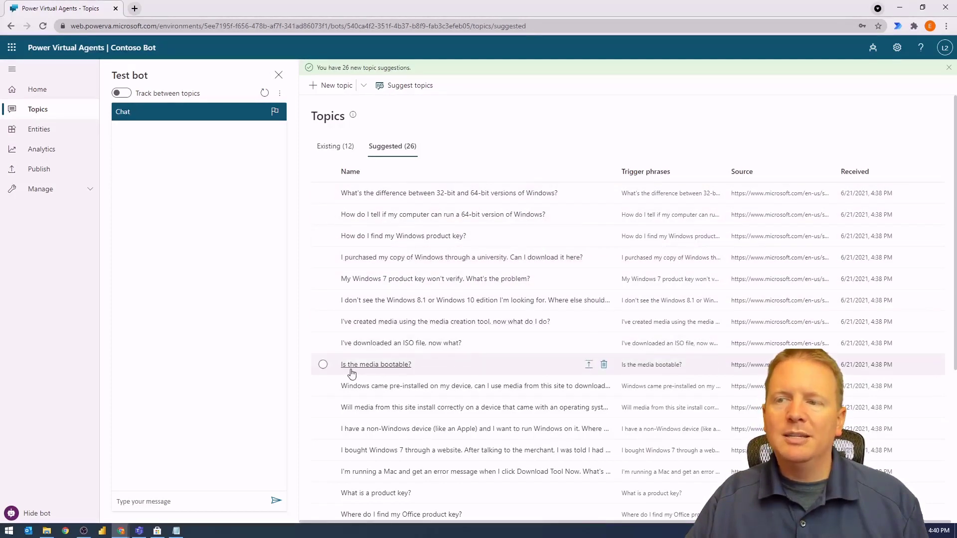
# Select and preview the suggested topic 'Is the media bootable?'.
pyautogui.click(421, 368)
pyautogui.click(395, 365)
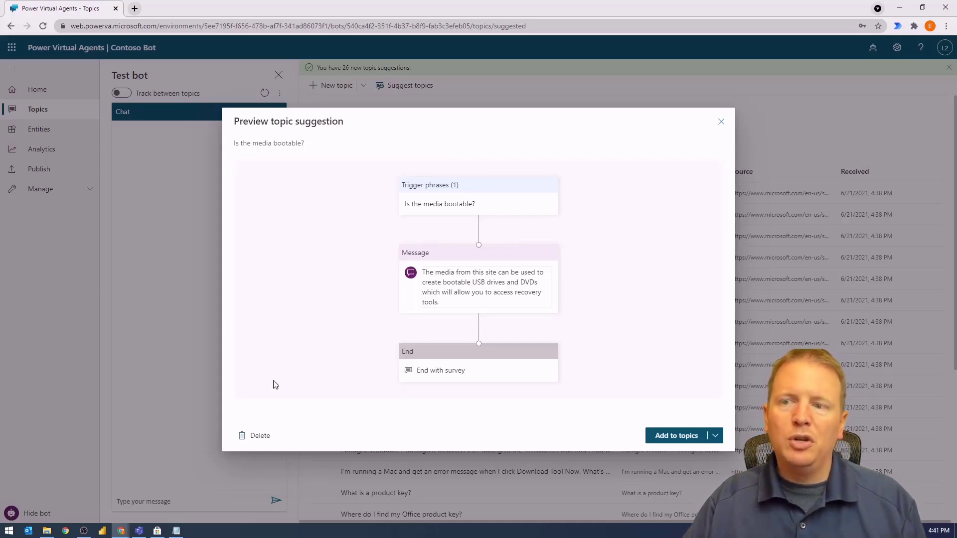
# Delete the 'Is the media bootable?' suggestion, leaving 25 suggested topics.
pyautogui.click(259, 443)
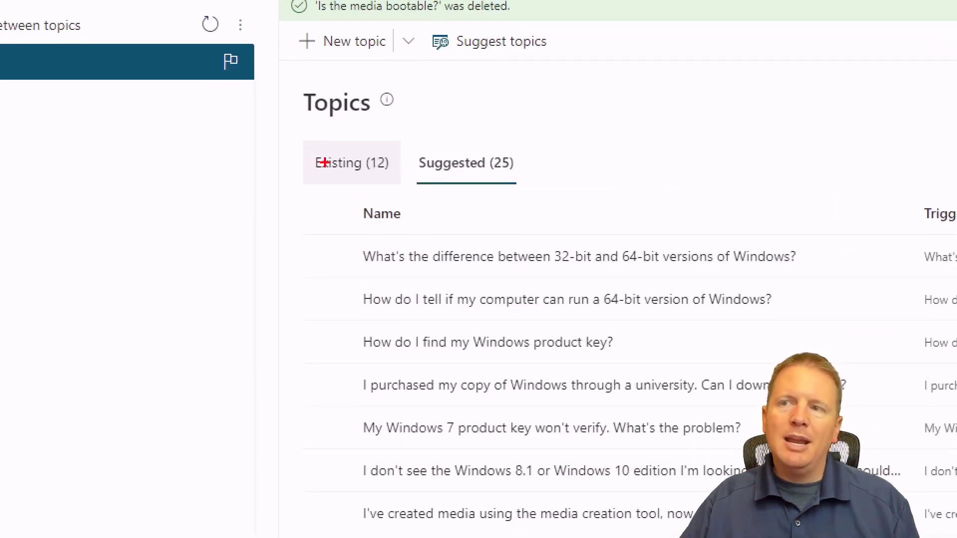
pyautogui.moveTo(292, 137); pyautogui.dragTo(421, 202)
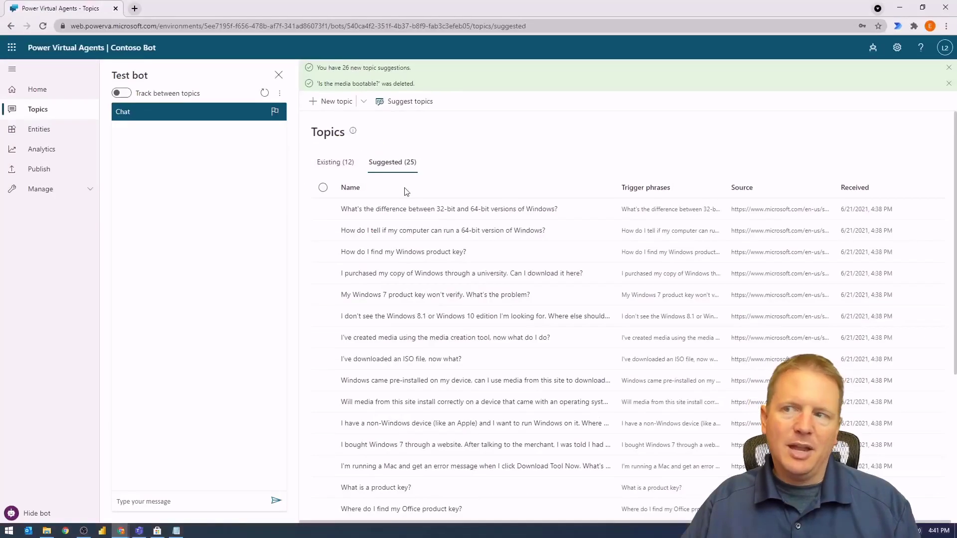
# Add the 'My Windows 7 product key won't verify' suggestion to Existing topics.
pyautogui.moveTo(589, 253)
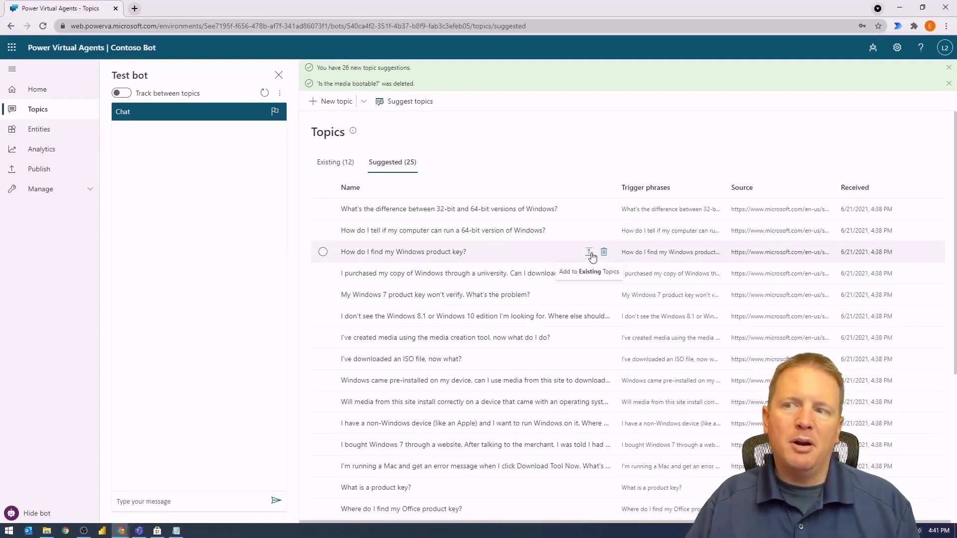
pyautogui.moveTo(472, 359)
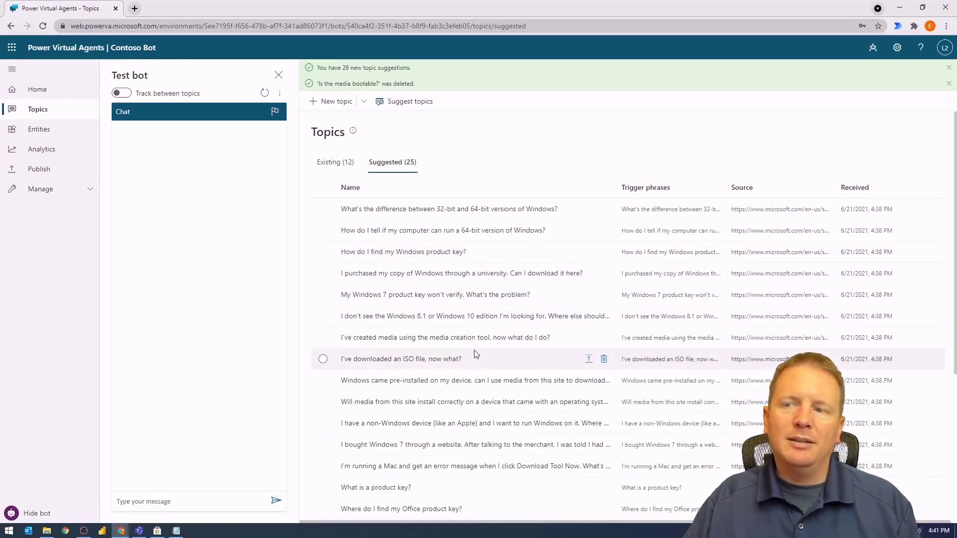
pyautogui.moveTo(394, 303)
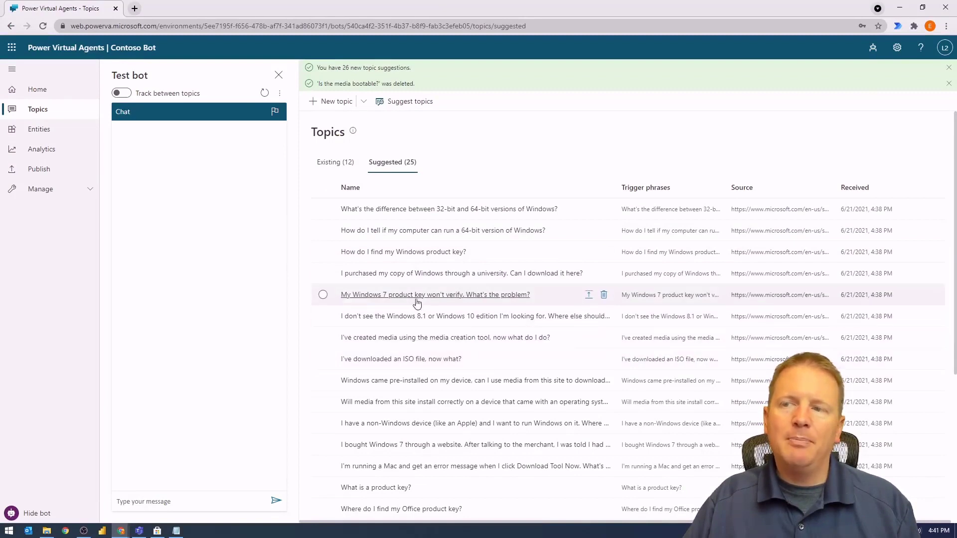
pyautogui.click(587, 297)
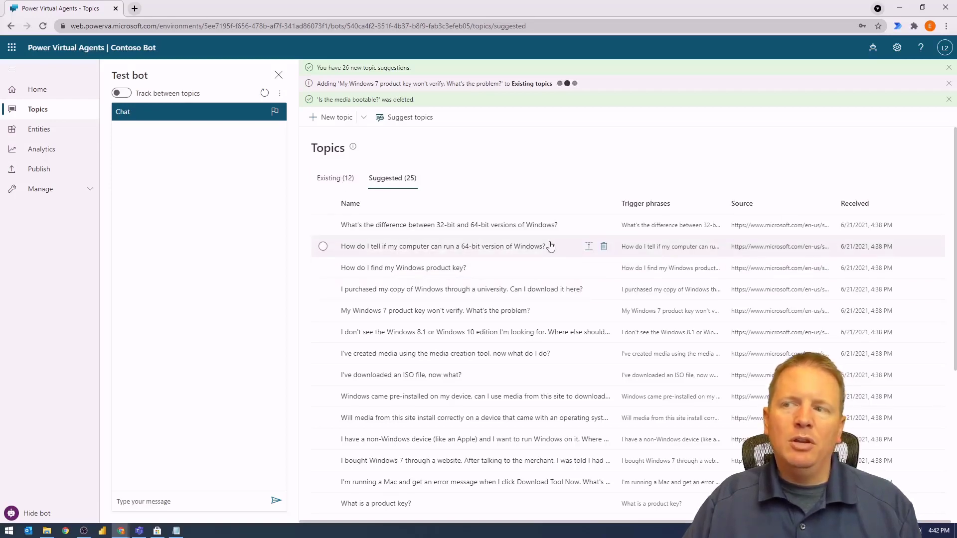
pyautogui.click(531, 246)
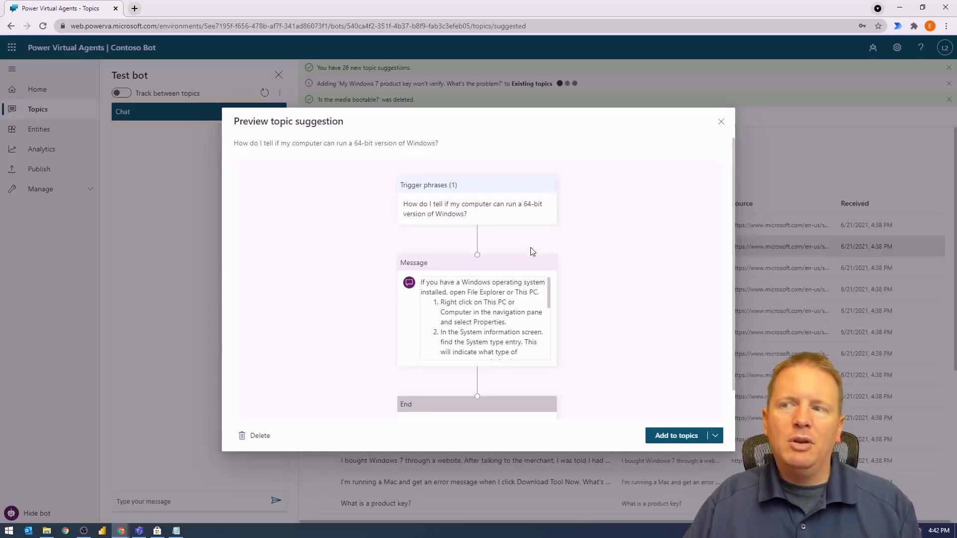
pyautogui.click(717, 440)
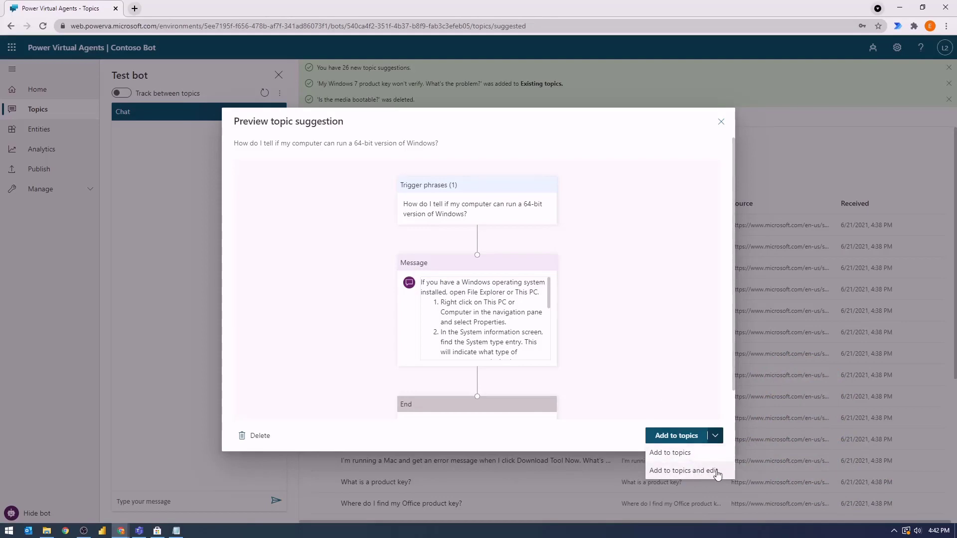
pyautogui.click(720, 123)
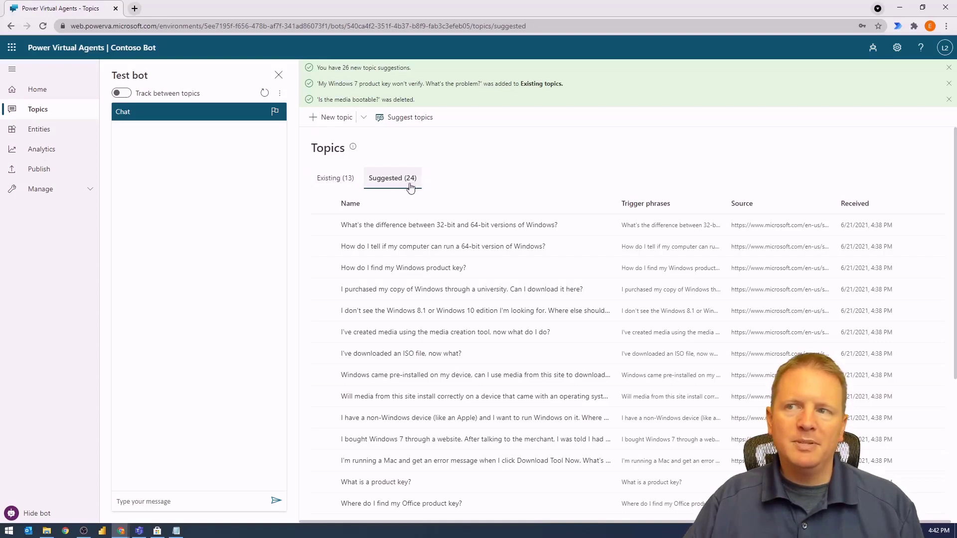
# On the Existing (13) tab, switch the Windows 7 product-key topic's status to On.
pyautogui.click(329, 184)
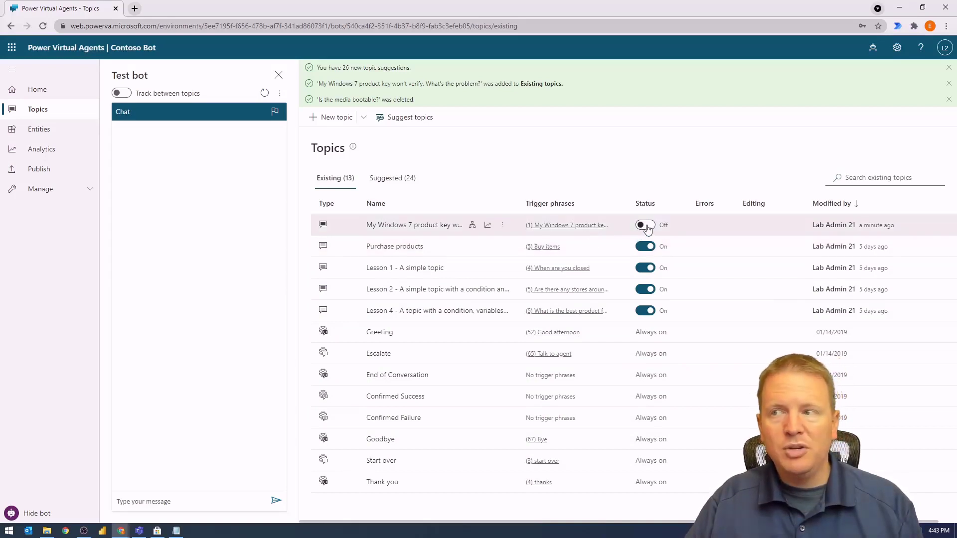
pyautogui.click(645, 225)
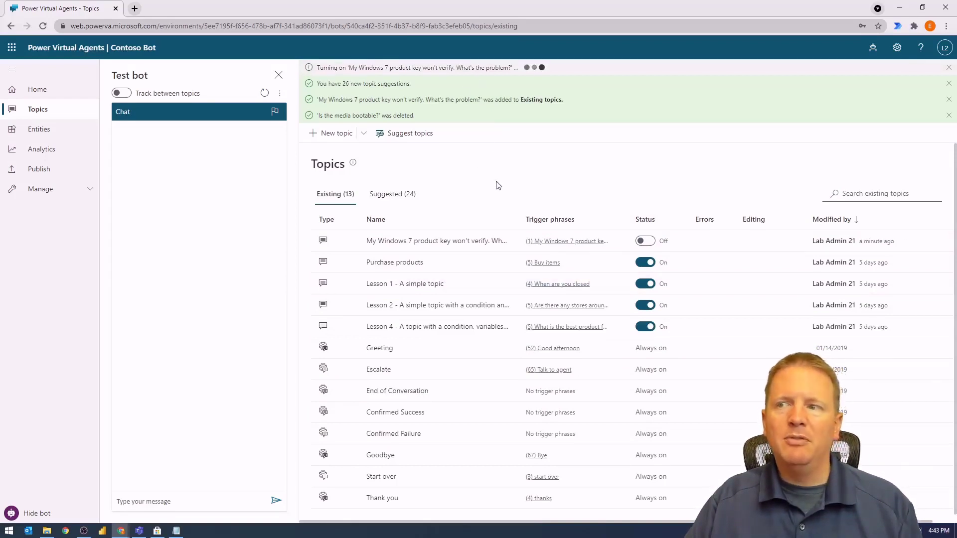
# Open the Setup page of the 'My Windows 7 product key won't verify' topic.
pyautogui.click(444, 243)
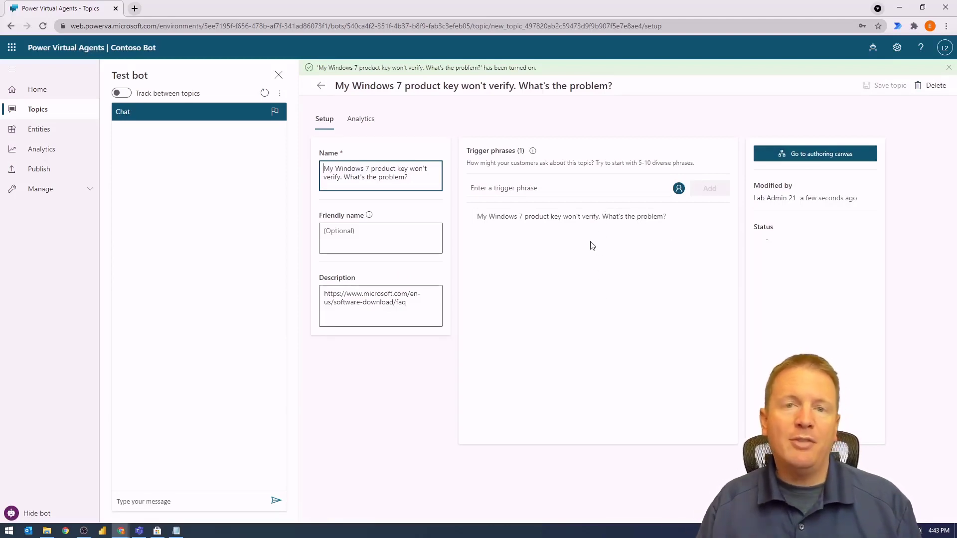
# Open the Windows 7 product-key topic in the authoring canvas from its Setup page.
pyautogui.click(801, 154)
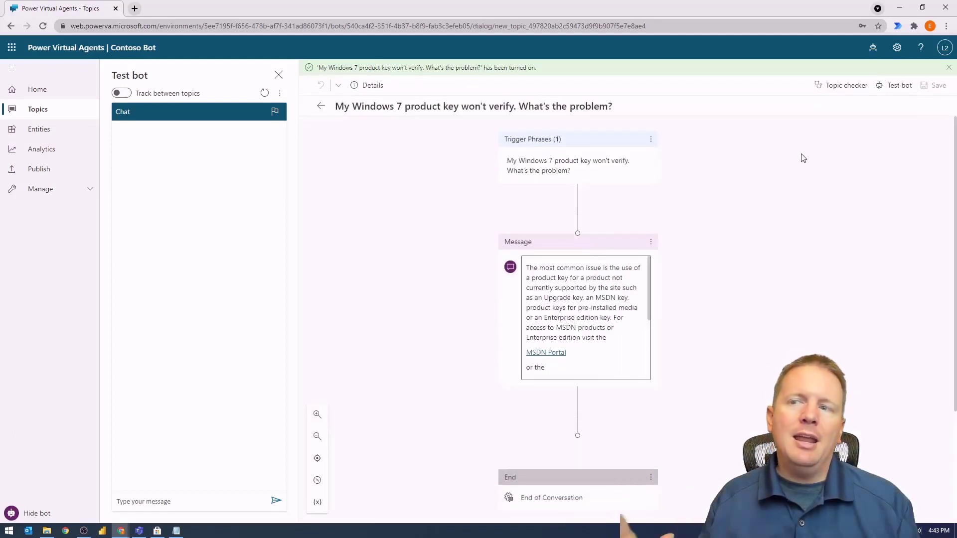